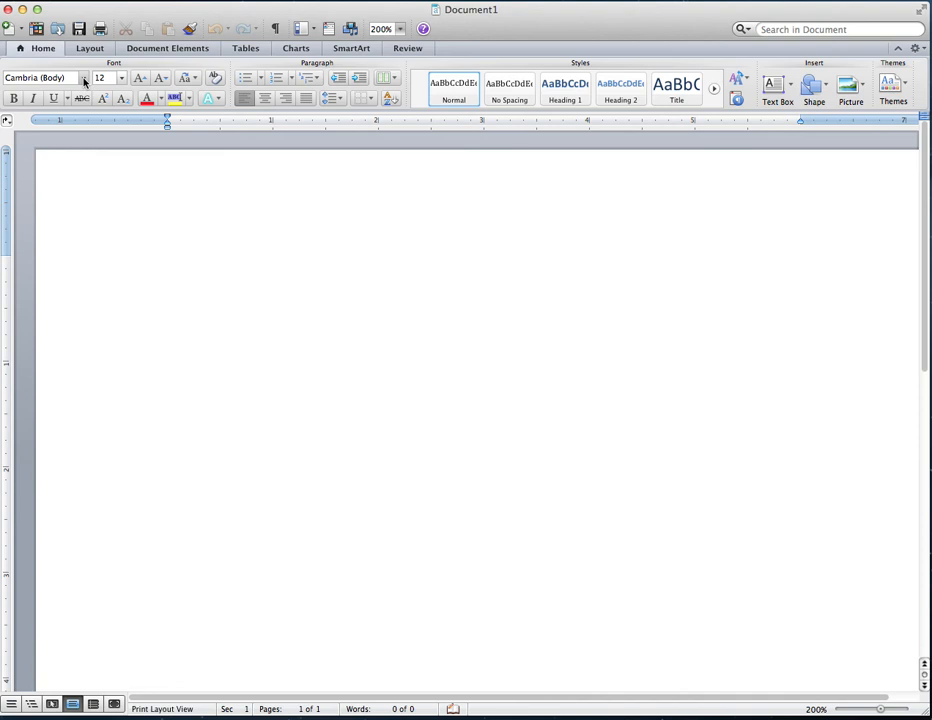
Set the document's text font to Arial at size 18.
{"action": "left_click", "coordinate": [84, 80]}
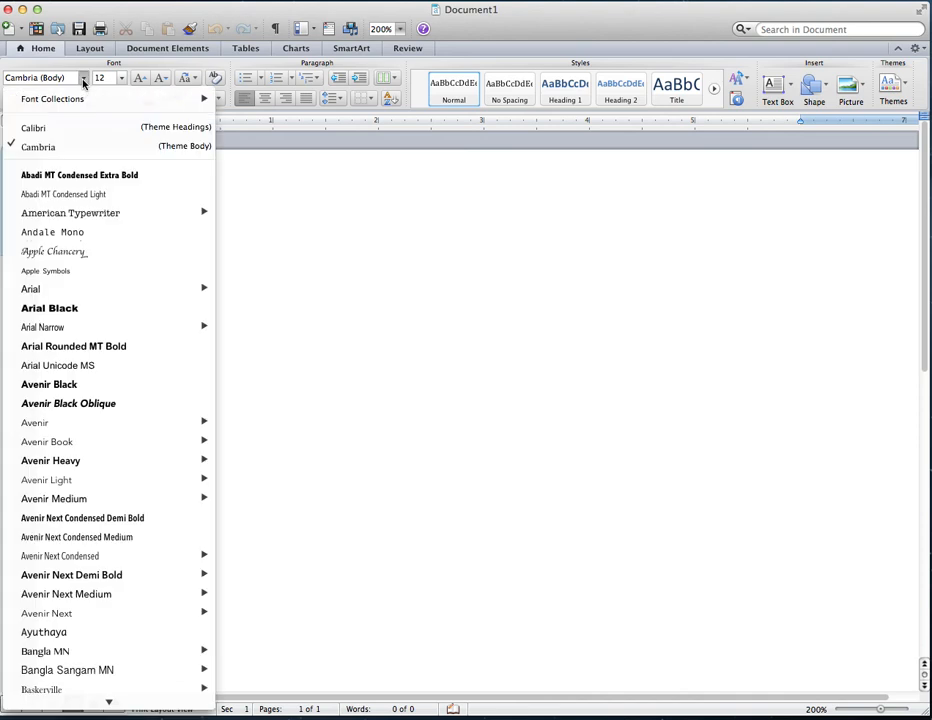
{"action": "left_click", "coordinate": [80, 290]}
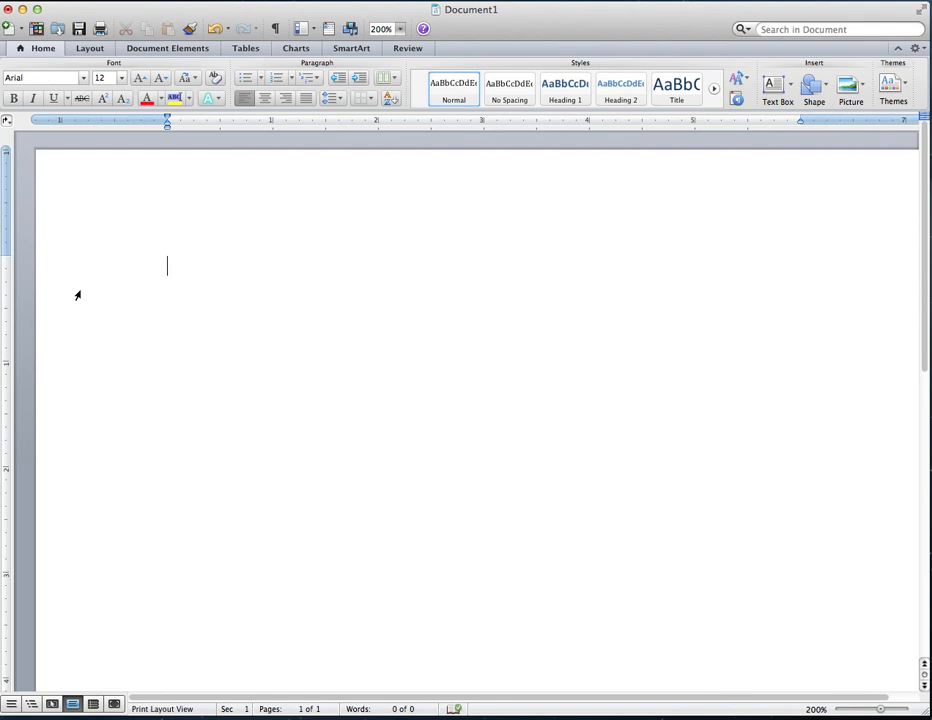
{"action": "left_click", "coordinate": [122, 80]}
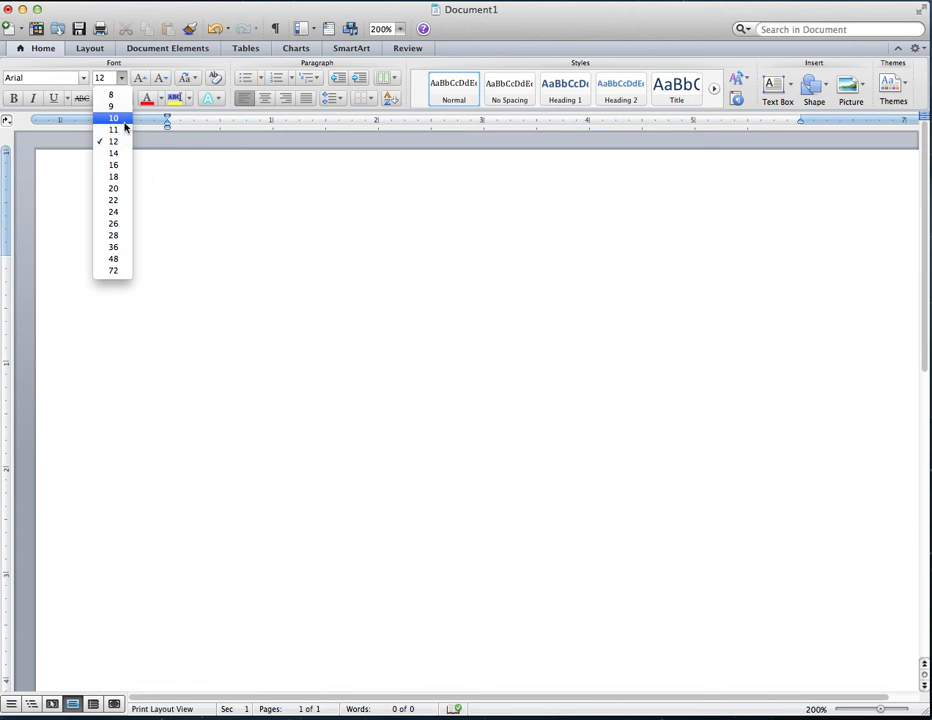
{"action": "left_click", "coordinate": [117, 179]}
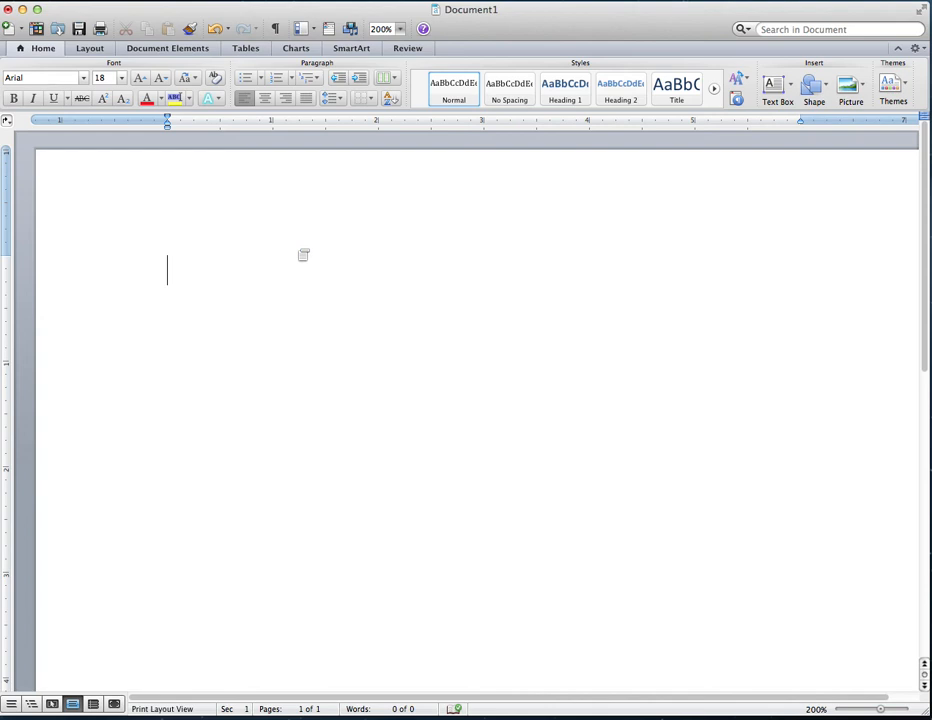
Enter the author's full name as the first heading line and set the line spacing to 2.0.
{"action": "type", "text": "Ly"}
{"action": "key", "text": "BackSpace"}
{"action": "type", "text": "aurie"}
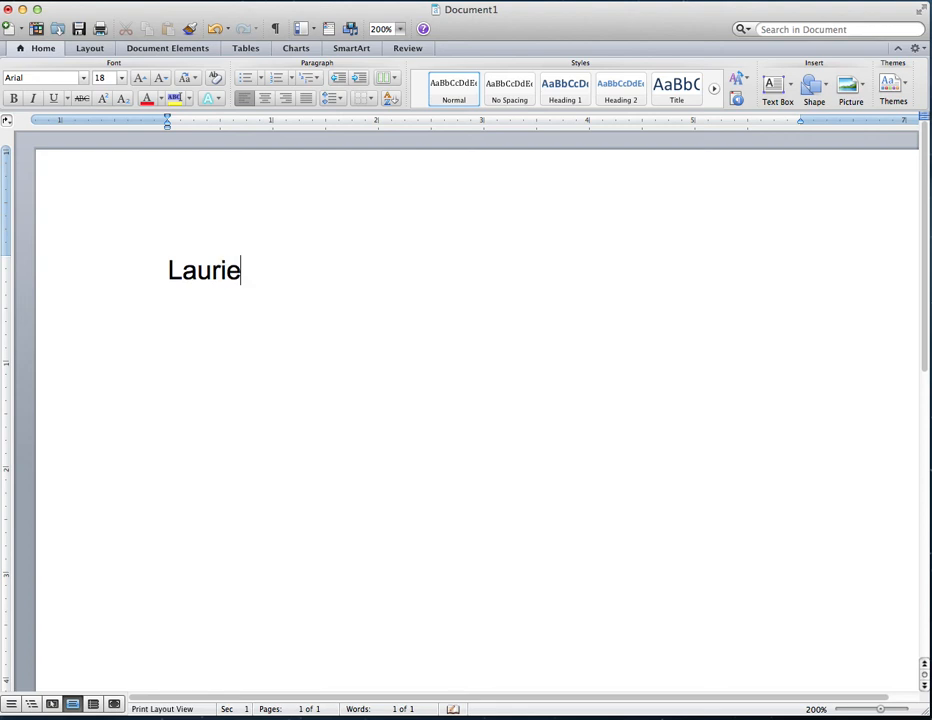
{"action": "type", "text": " Lykken"}
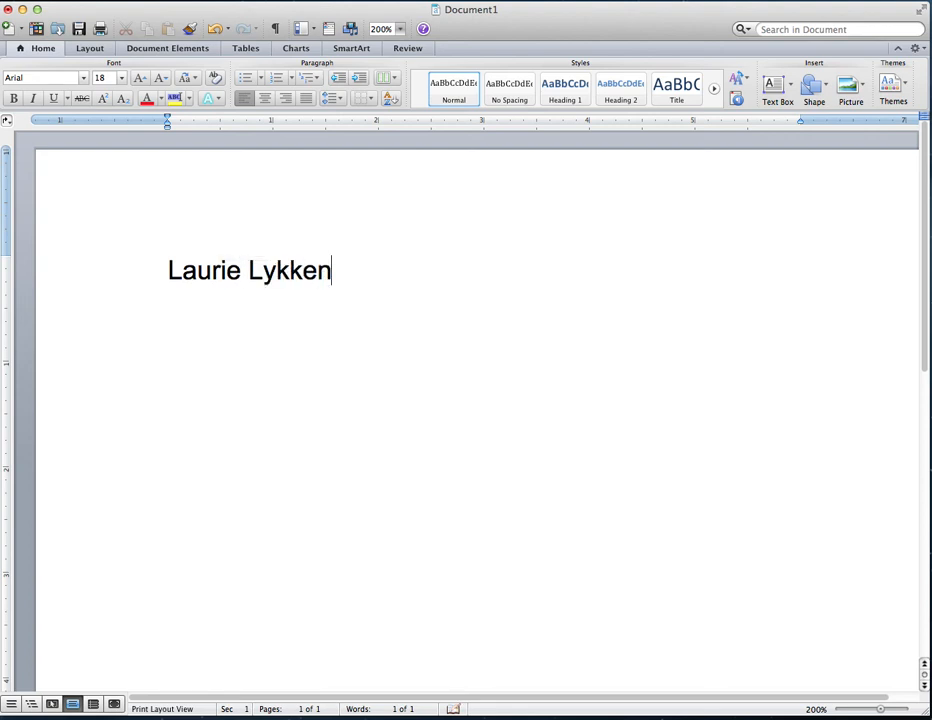
{"action": "left_click", "coordinate": [339, 101]}
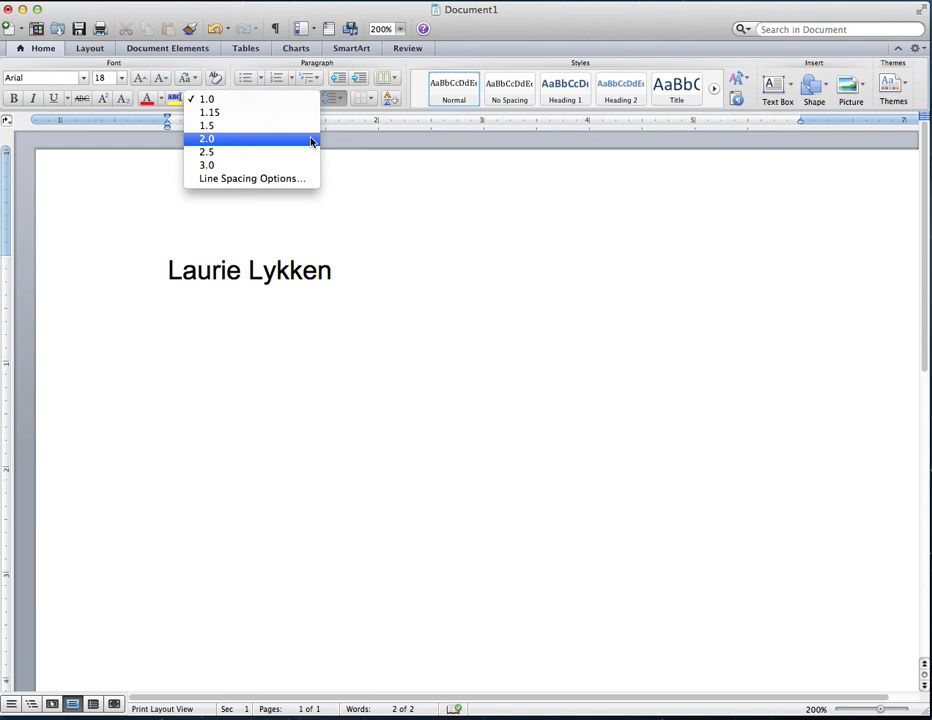
{"action": "left_click", "coordinate": [311, 141]}
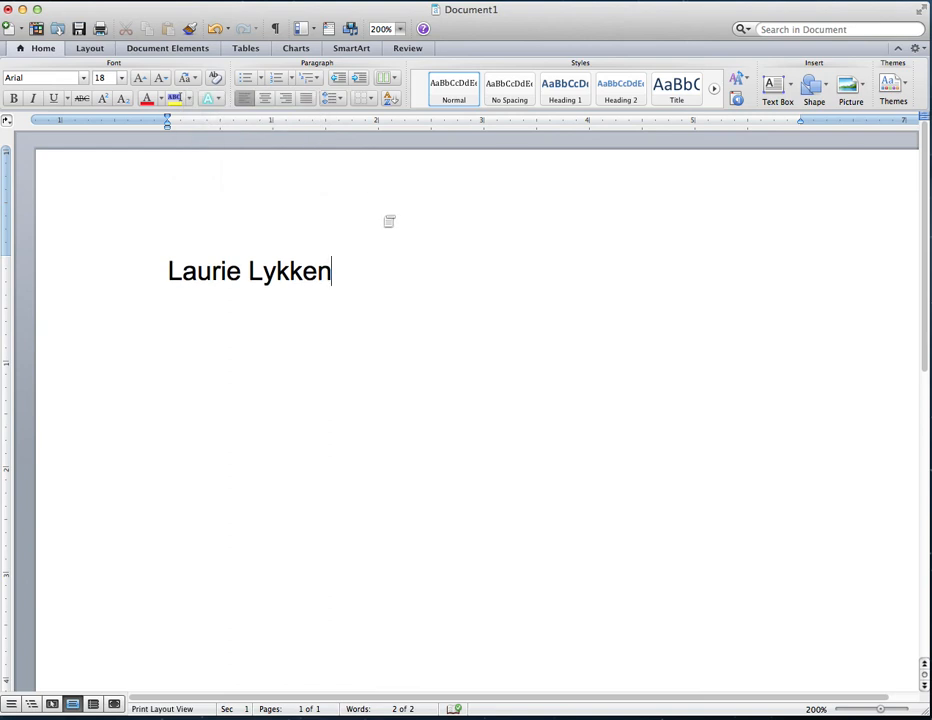
Add the instructor's name on the second line and the course "ENGL 1021.55" on the third line.
{"action": "key", "text": "Return"}
{"action": "type", "text": "Ms. L"}
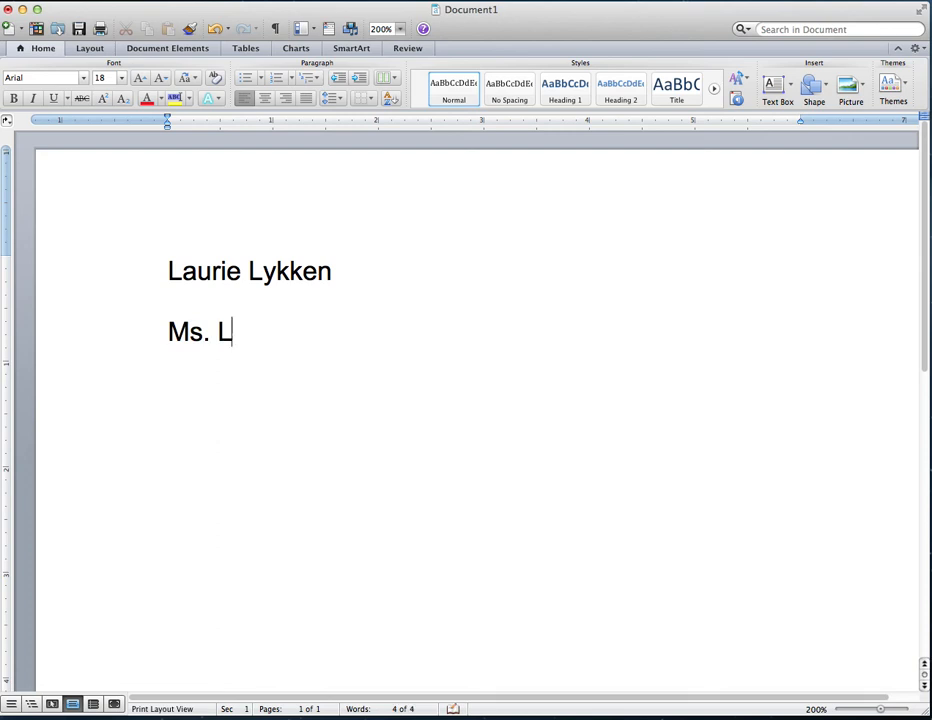
{"action": "key", "text": "Return"}
{"action": "type", "text": "EN"}
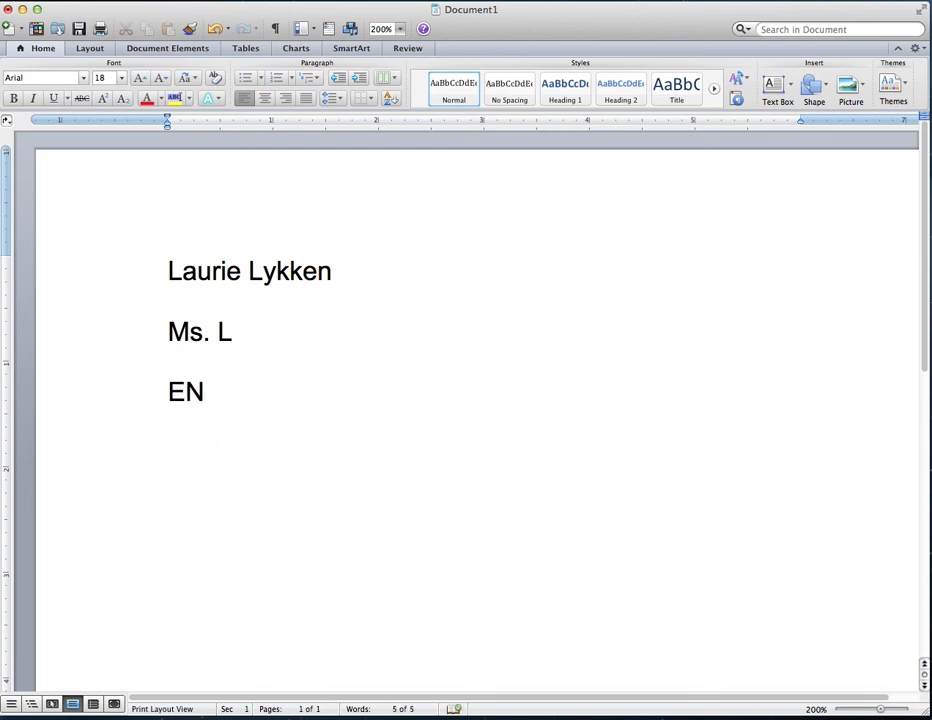
{"action": "type", "text": "GL 1021"}
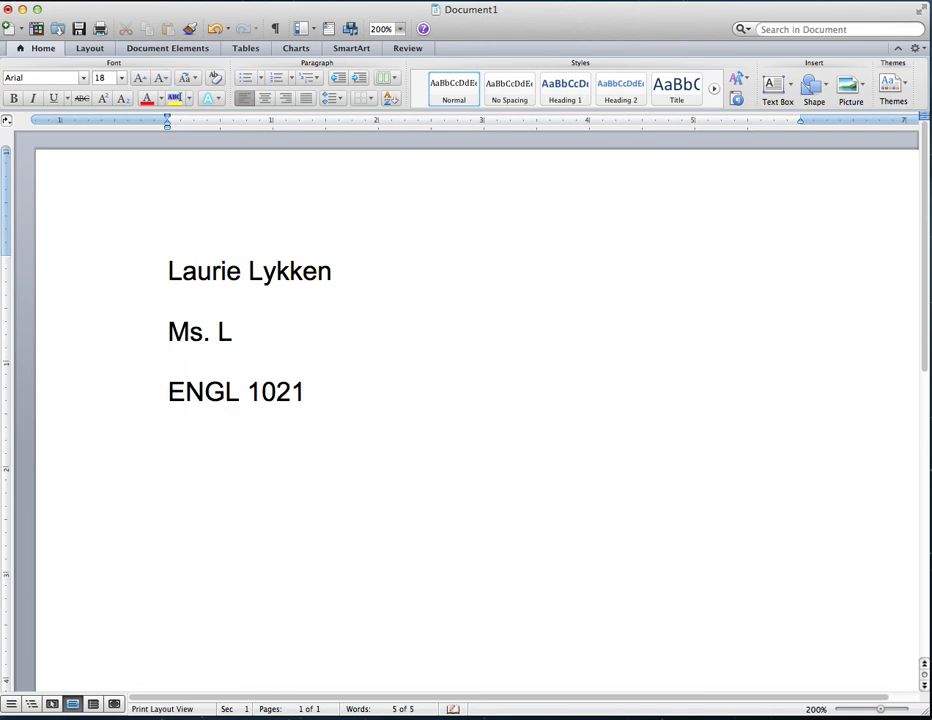
{"action": "type", "text": ".55"}
Add the date "25 January 2013" on a new line below the course.
{"action": "key", "text": "Return"}
{"action": "type", "text": "25"}
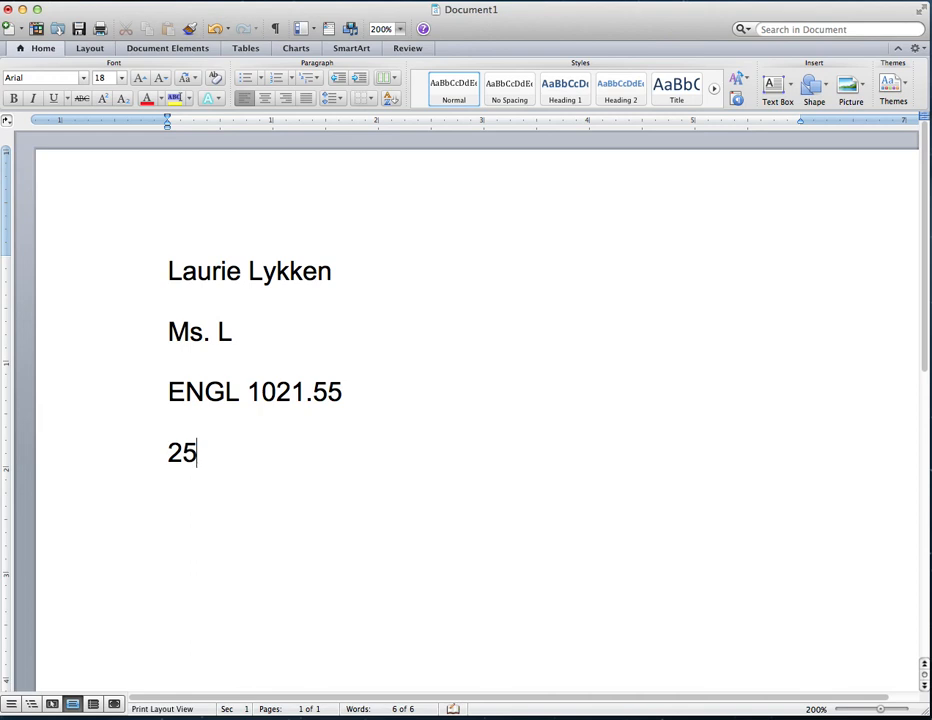
{"action": "type", "text": " Jan"}
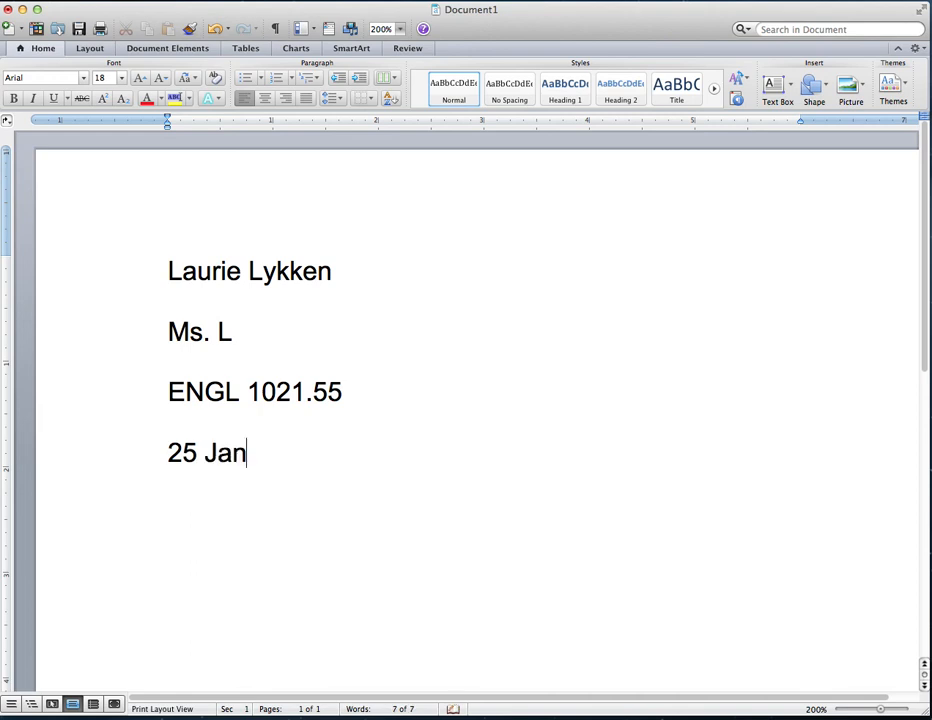
{"action": "type", "text": "."}
{"action": "key", "text": "BackSpace"}
{"action": "type", "text": "u"}
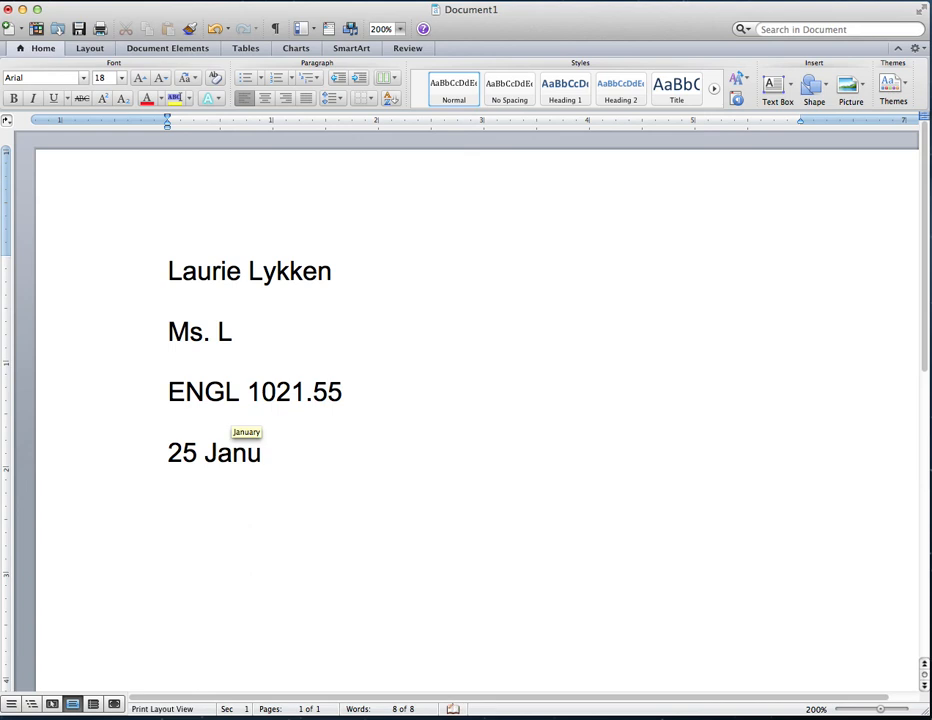
{"action": "type", "text": "ary"}
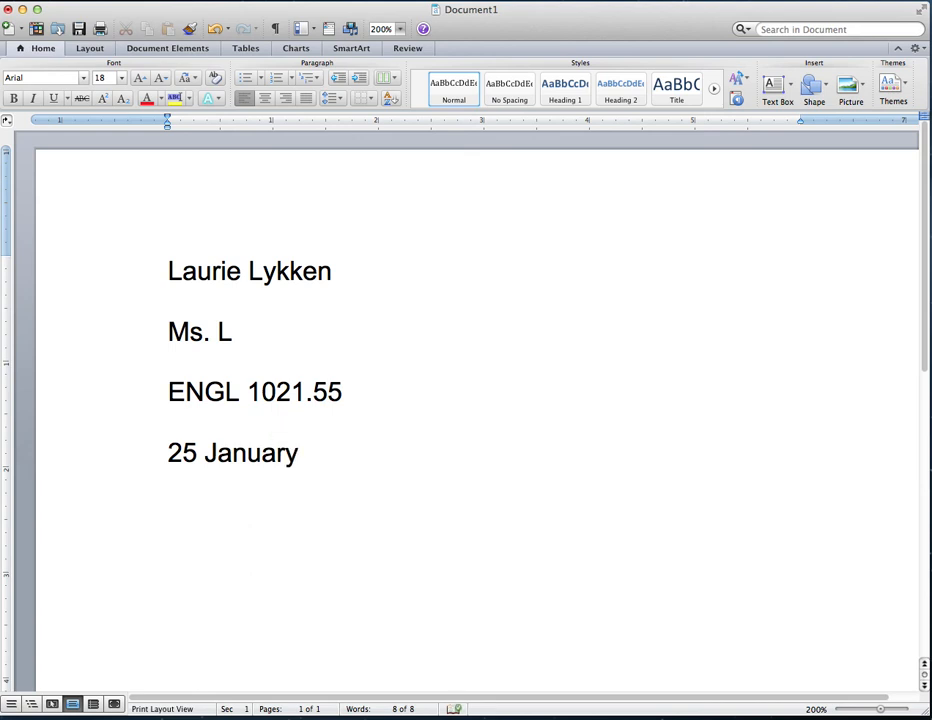
{"action": "type", "text": " 20"}
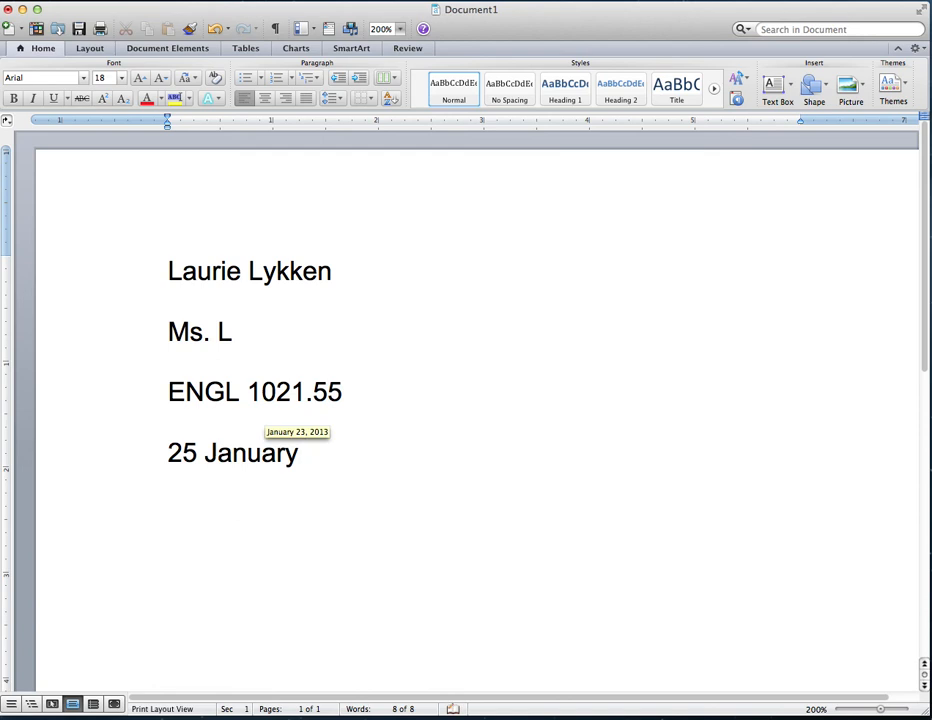
{"action": "type", "text": "13"}
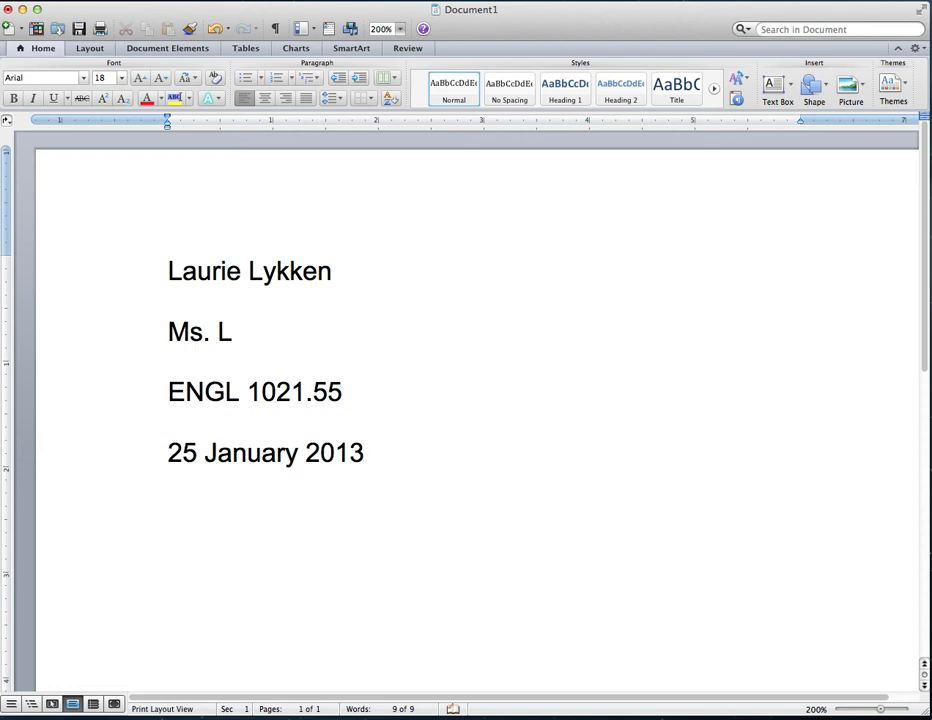
Add a centered line reading "Title" below the date.
{"action": "key", "text": "Return"}
{"action": "left_click", "coordinate": [265, 99]}
{"action": "type", "text": "Title"}
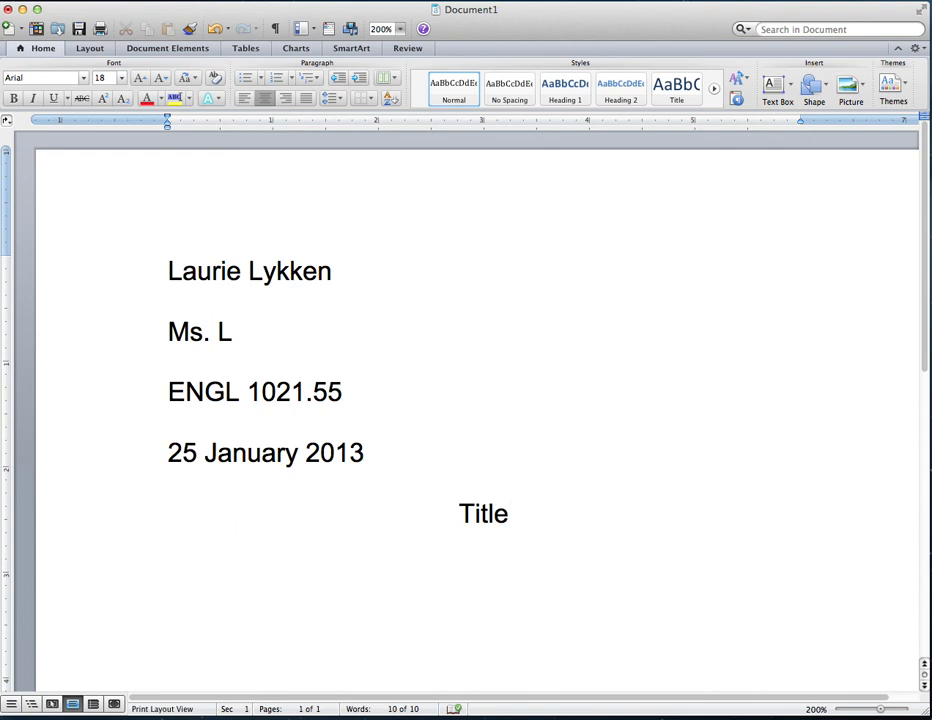
Start a left-aligned paragraph below the title with a first-line indent of 0.5 inch.
{"action": "key", "text": "Return"}
{"action": "left_click", "coordinate": [245, 98]}
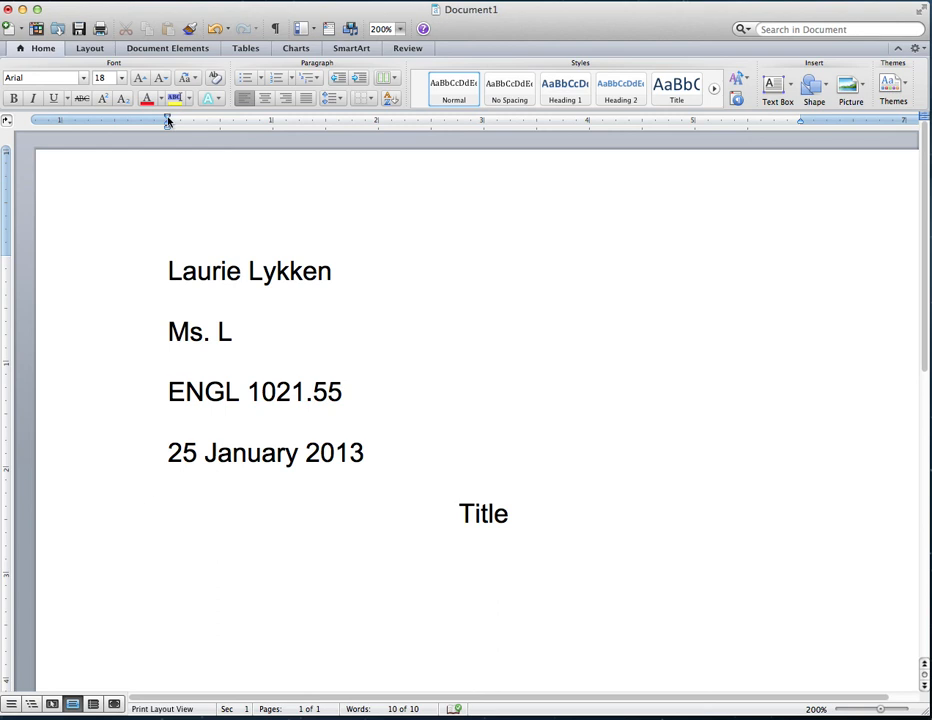
{"action": "left_click_drag", "start_coordinate": [168, 120], "coordinate": [219, 122]}
Write the body sentence "This is the first line of my MLA style paper for ENGL 1021.".
{"action": "type", "text": "This is t"}
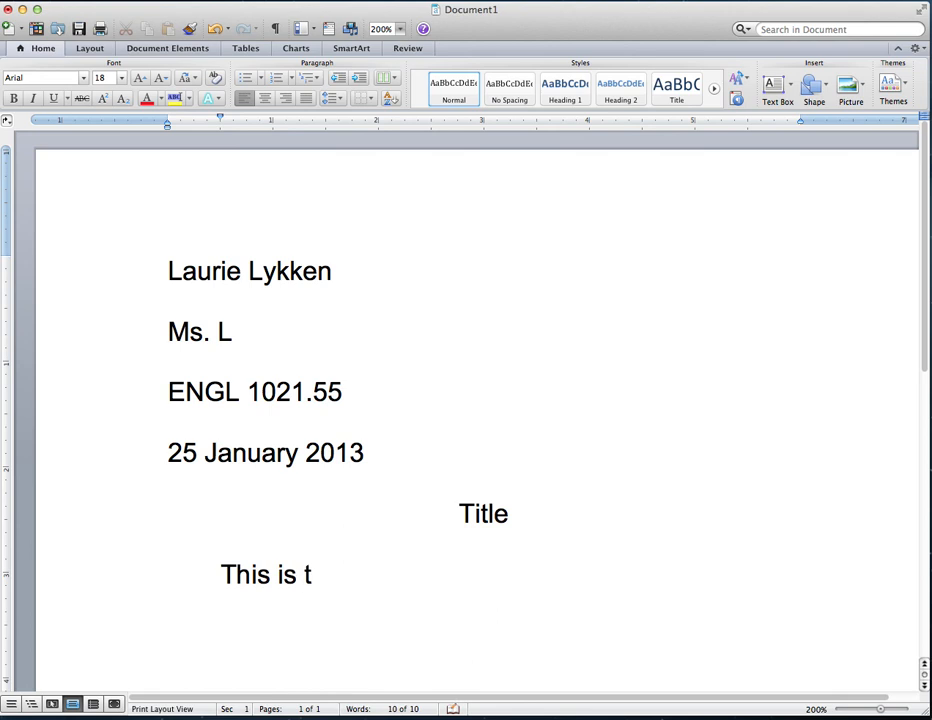
{"action": "type", "text": "he first line of th"}
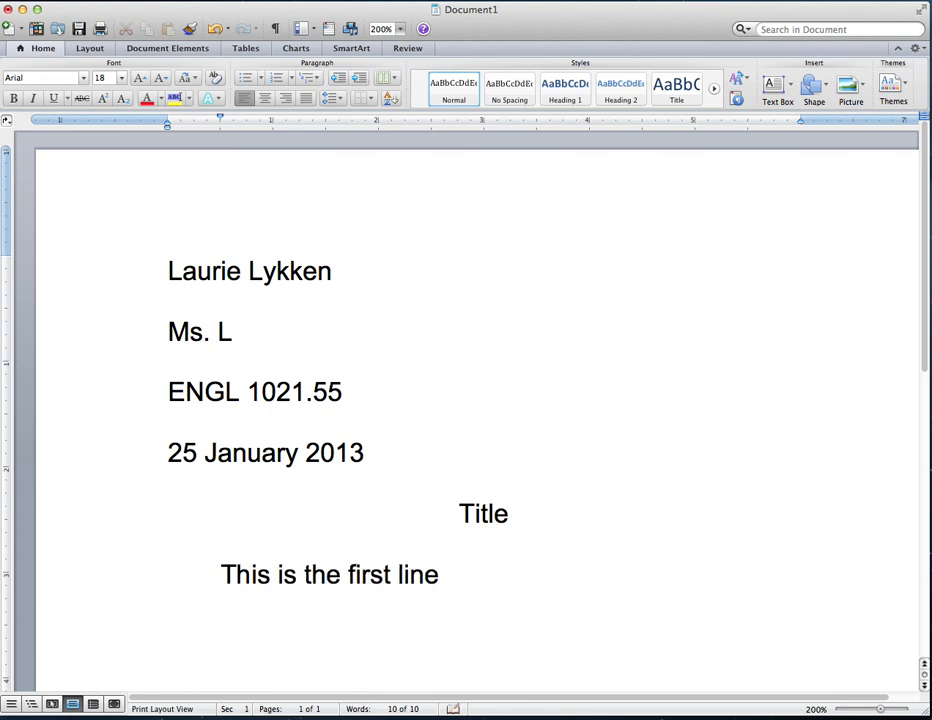
{"action": "key", "text": "BackSpace"}
{"action": "key", "text": "BackSpace"}
{"action": "type", "text": "my"}
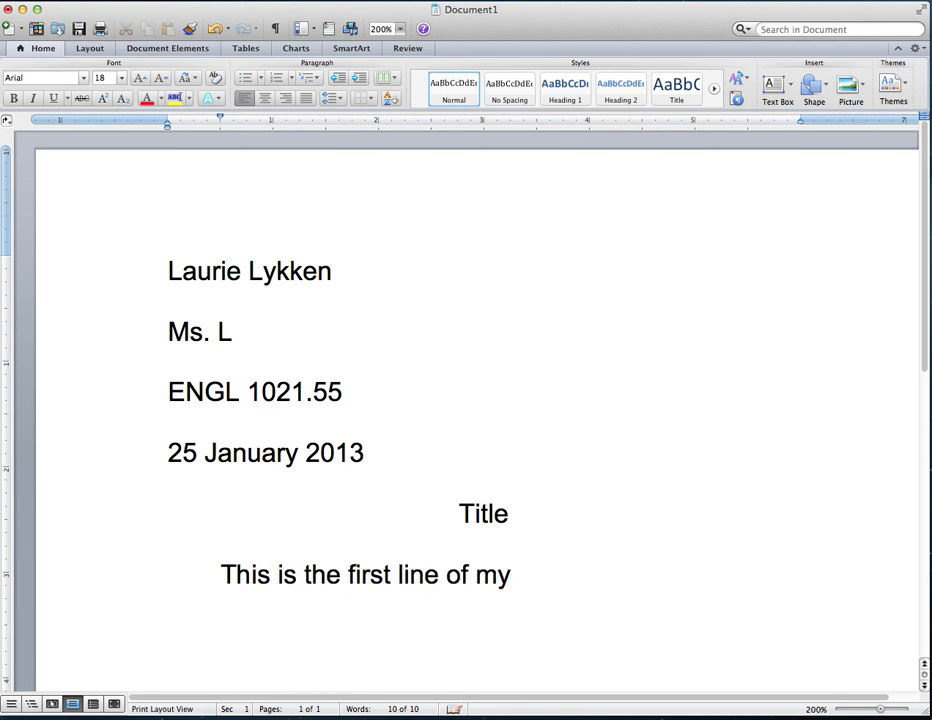
{"action": "type", "text": " MLA sty"}
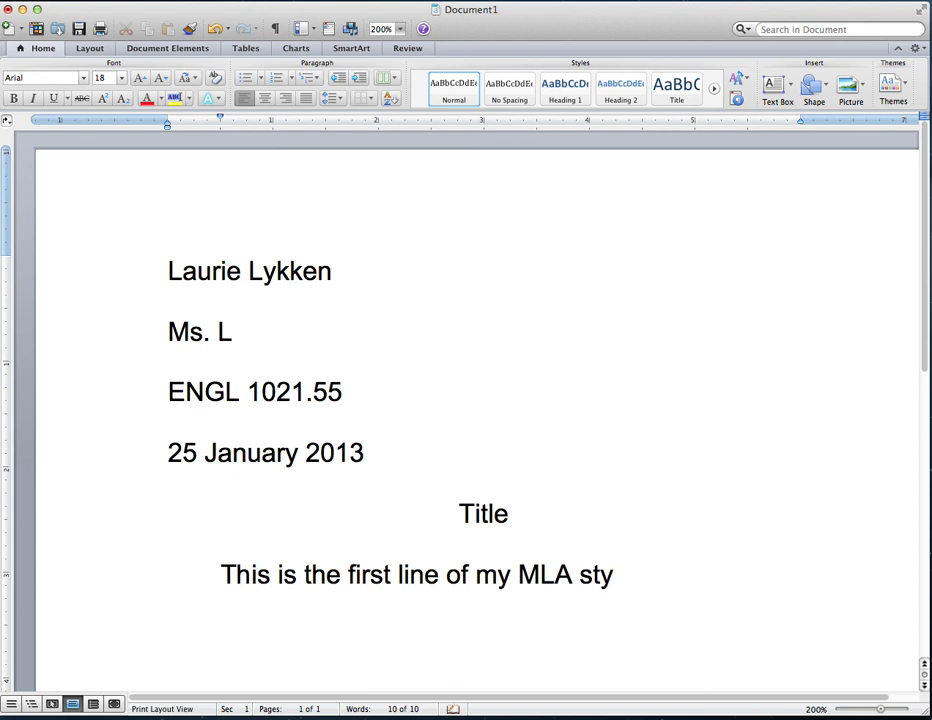
{"action": "type", "text": "le paper for"}
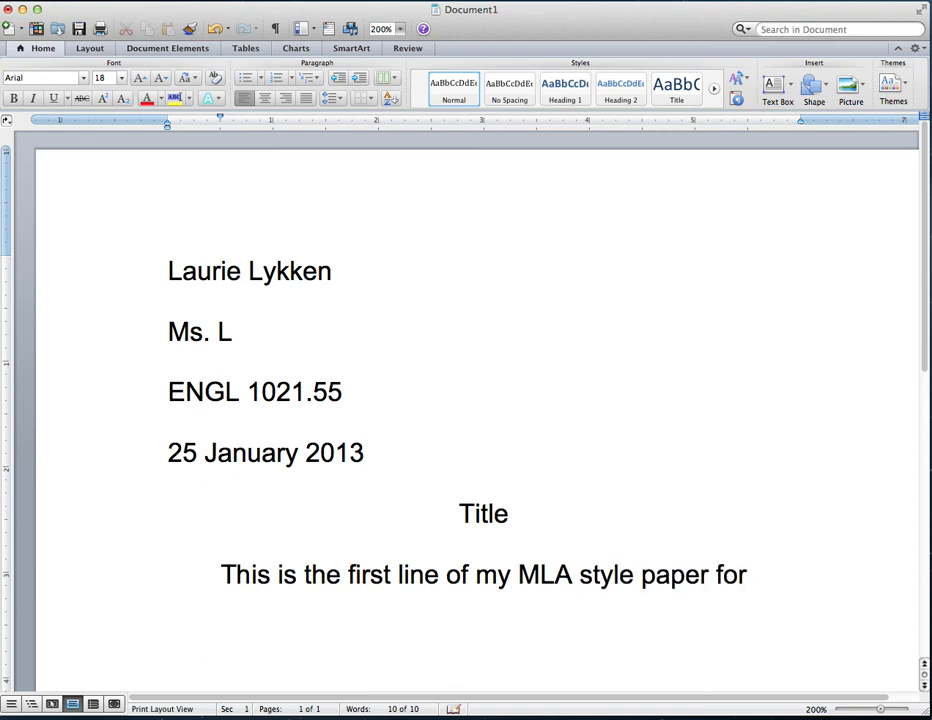
{"action": "type", "text": " ENGL 1021."}
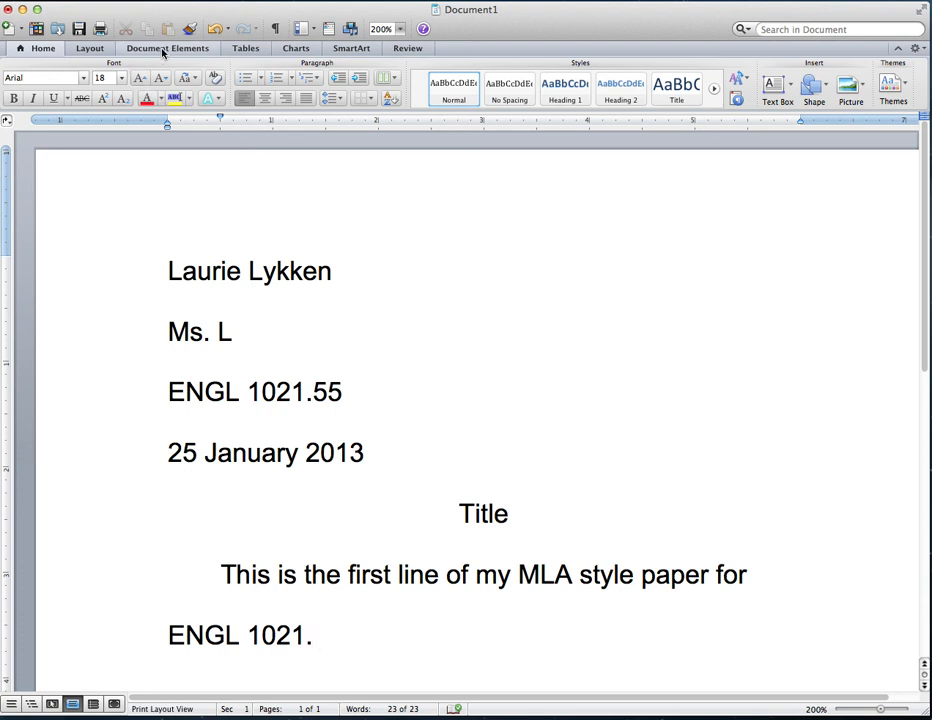
Insert the Basic (All Pages) header and delete its center and left text placeholders.
{"action": "left_click", "coordinate": [162, 50]}
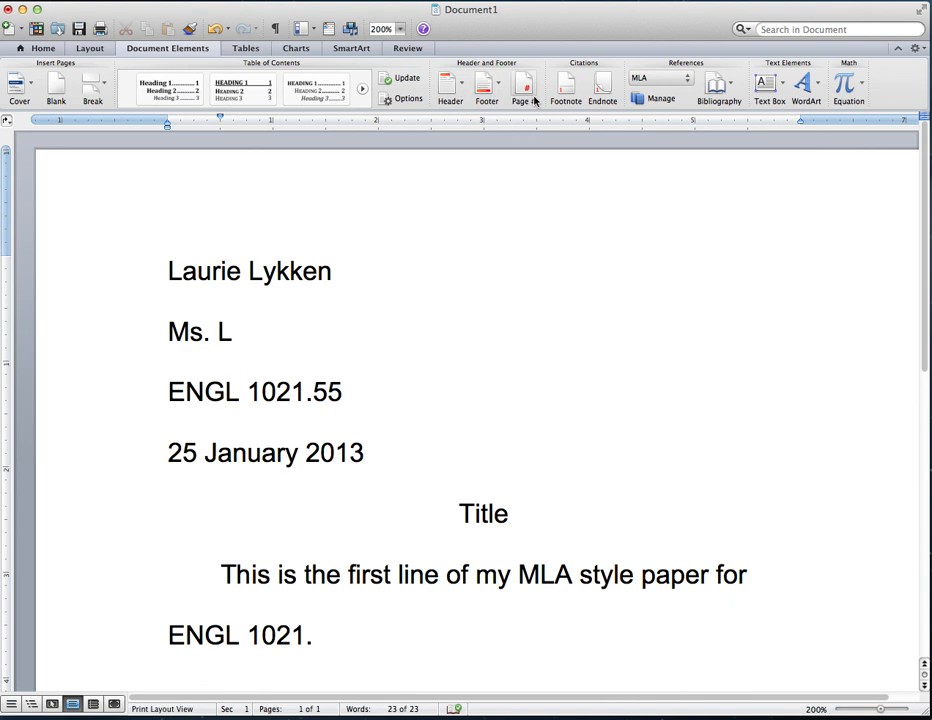
{"action": "left_click", "coordinate": [446, 90]}
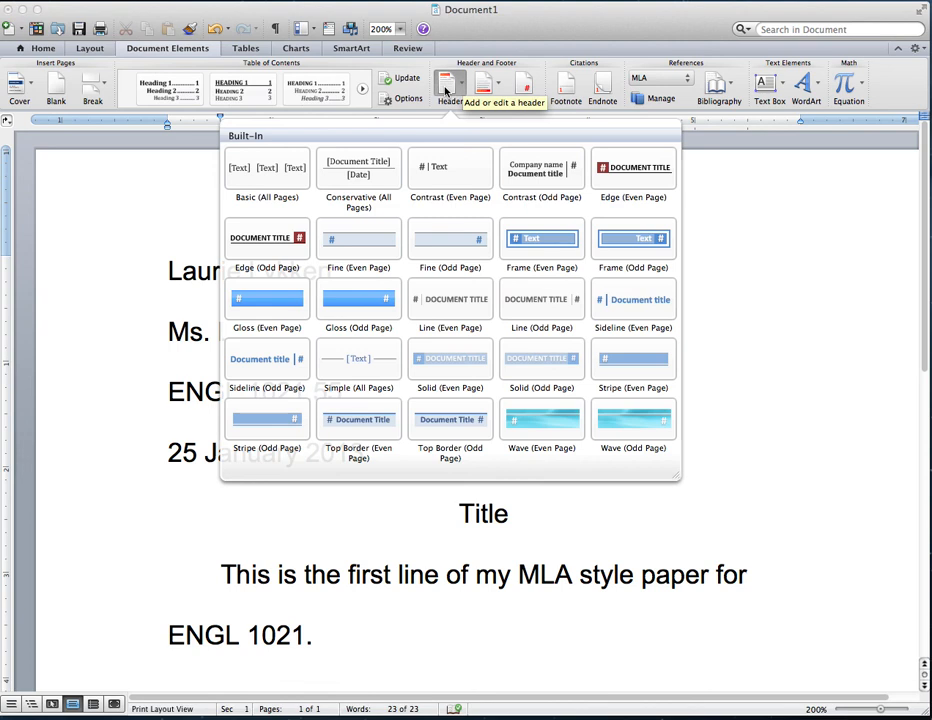
{"action": "left_click", "coordinate": [280, 163]}
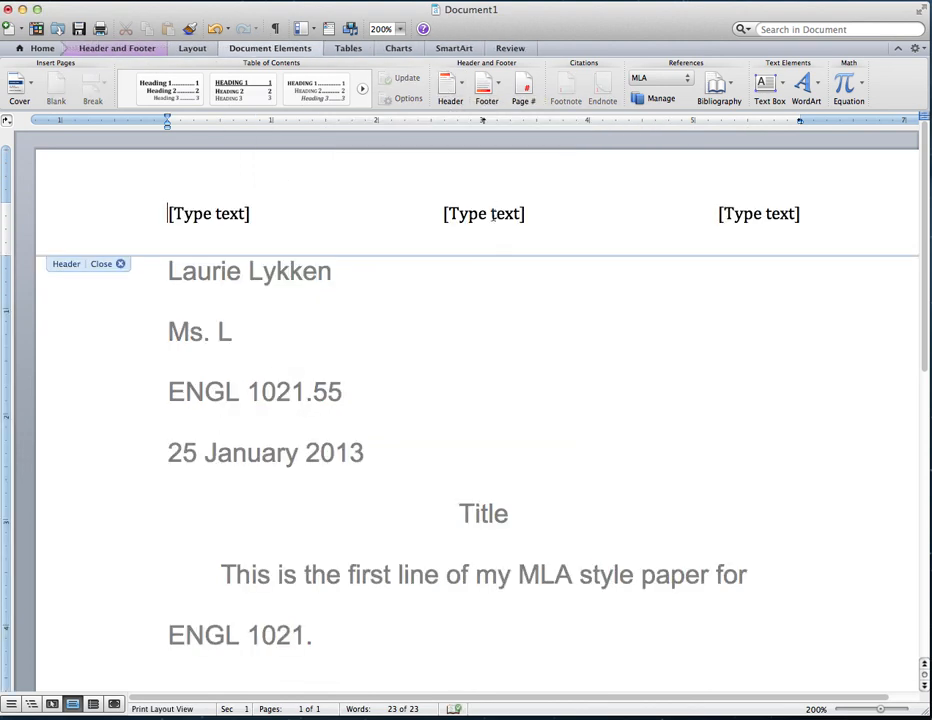
{"action": "left_click", "coordinate": [491, 216]}
{"action": "key", "text": "BackSpace"}
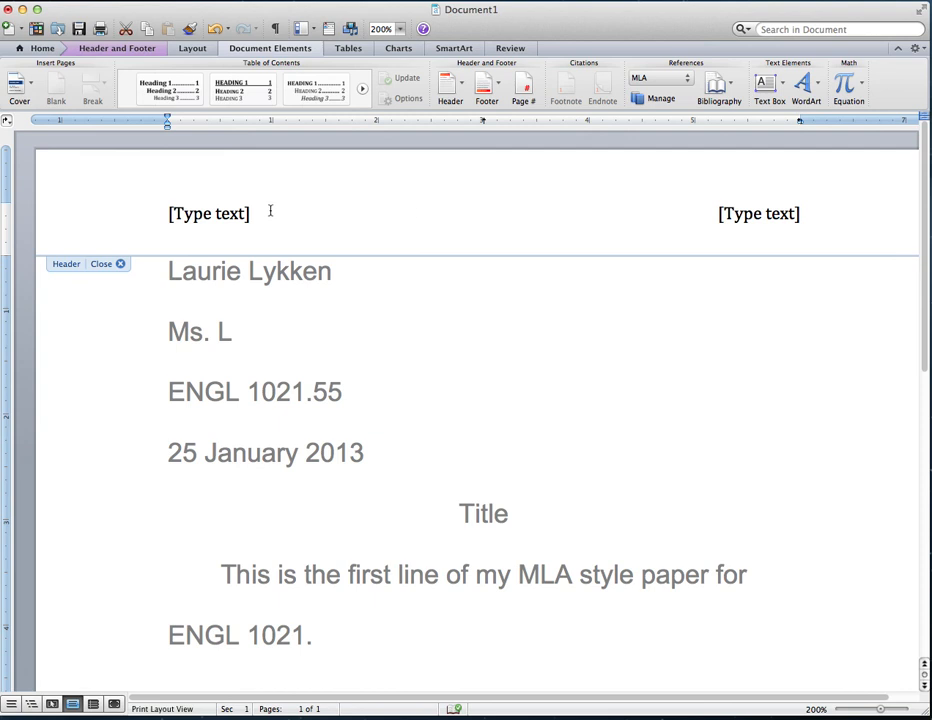
{"action": "left_click", "coordinate": [233, 213]}
{"action": "key", "text": "BackSpace"}
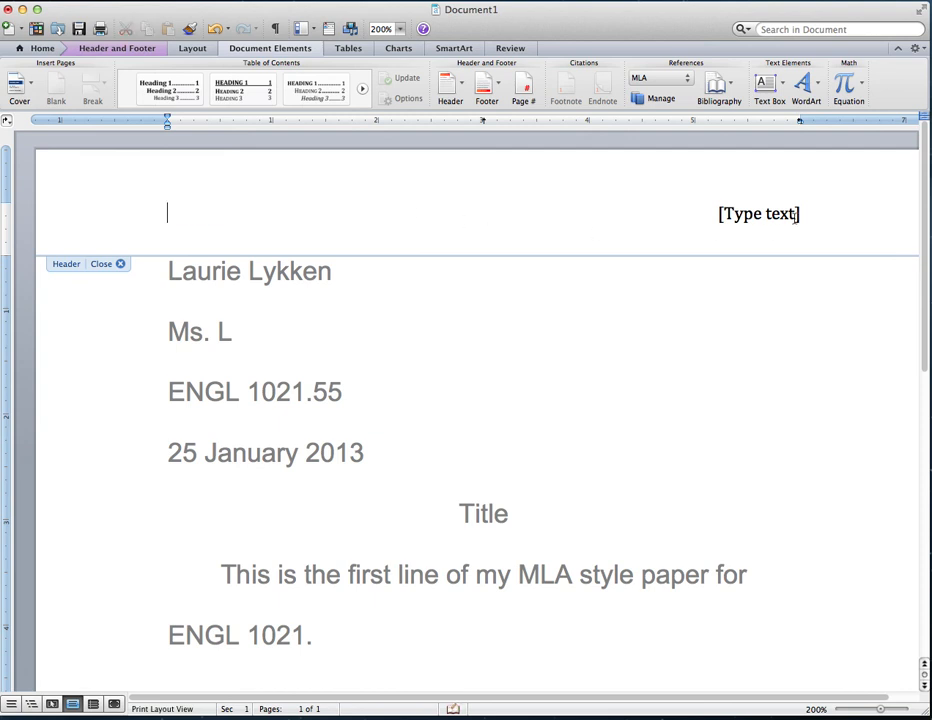
Replace the header's remaining placeholder with the author's last name, starting with a capital letter.
{"action": "left_click", "coordinate": [729, 214]}
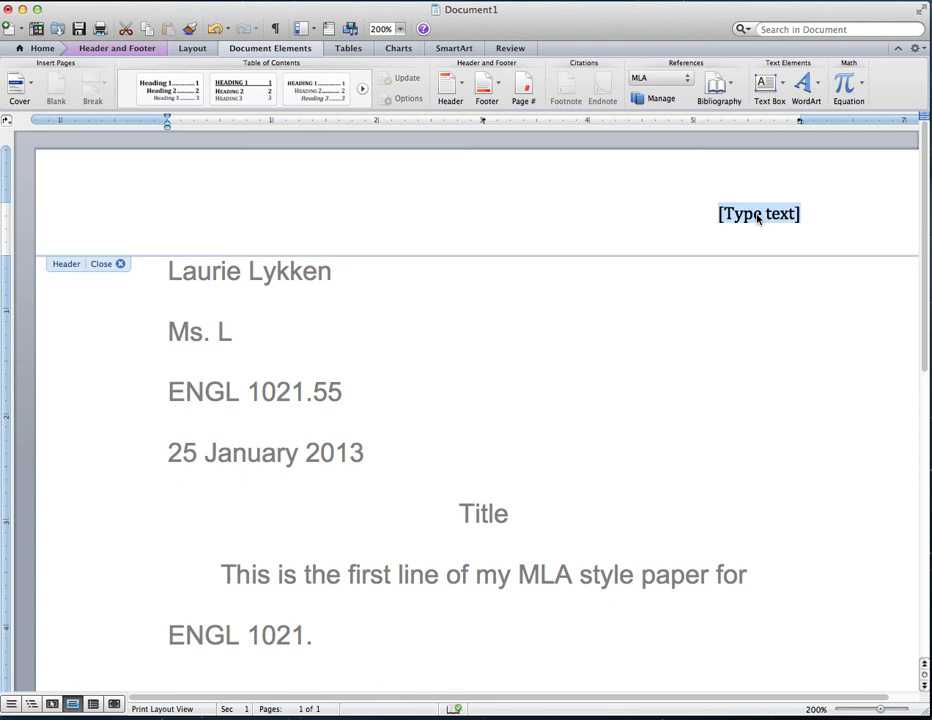
{"action": "type", "text": "lykken"}
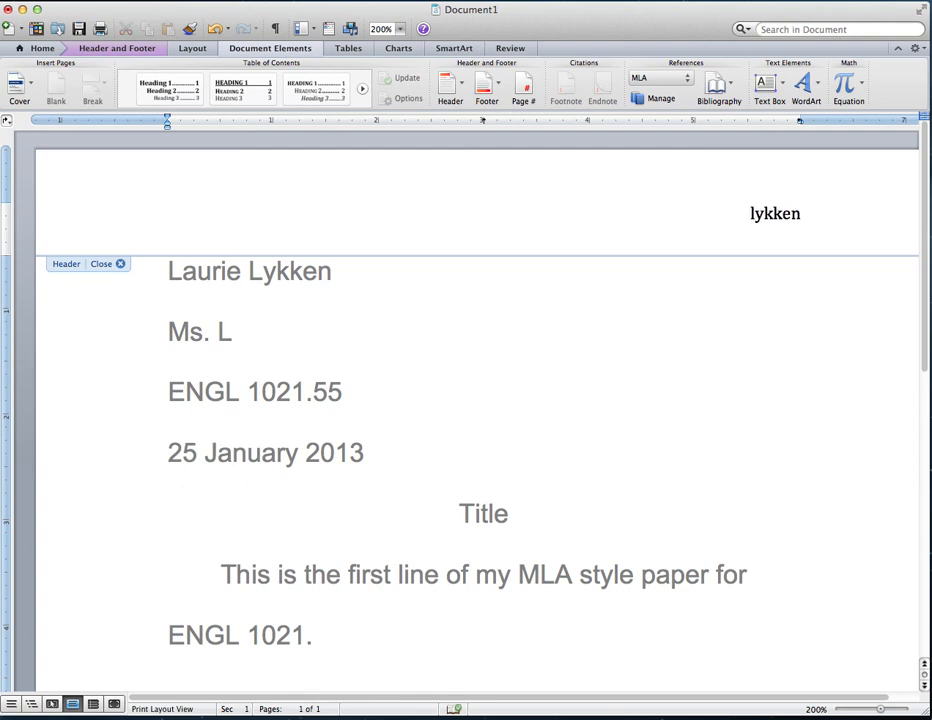
{"action": "key", "text": "Left"}
{"action": "key", "text": "Left"}
{"action": "key", "text": "Left"}
{"action": "key", "text": "Left"}
{"action": "key", "text": "Left"}
{"action": "key", "text": "BackSpace"}
Add a right-aligned page number to the header, shown on the first page, and close the header.
{"action": "left_click", "coordinate": [816, 214]}
{"action": "left_click", "coordinate": [523, 90]}
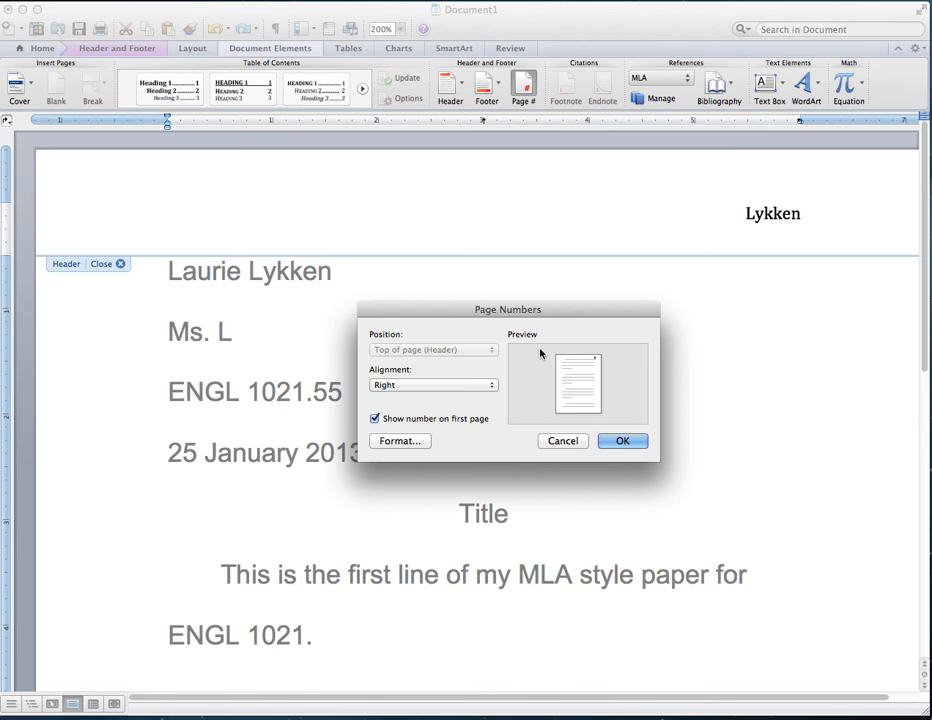
{"action": "left_click", "coordinate": [612, 442]}
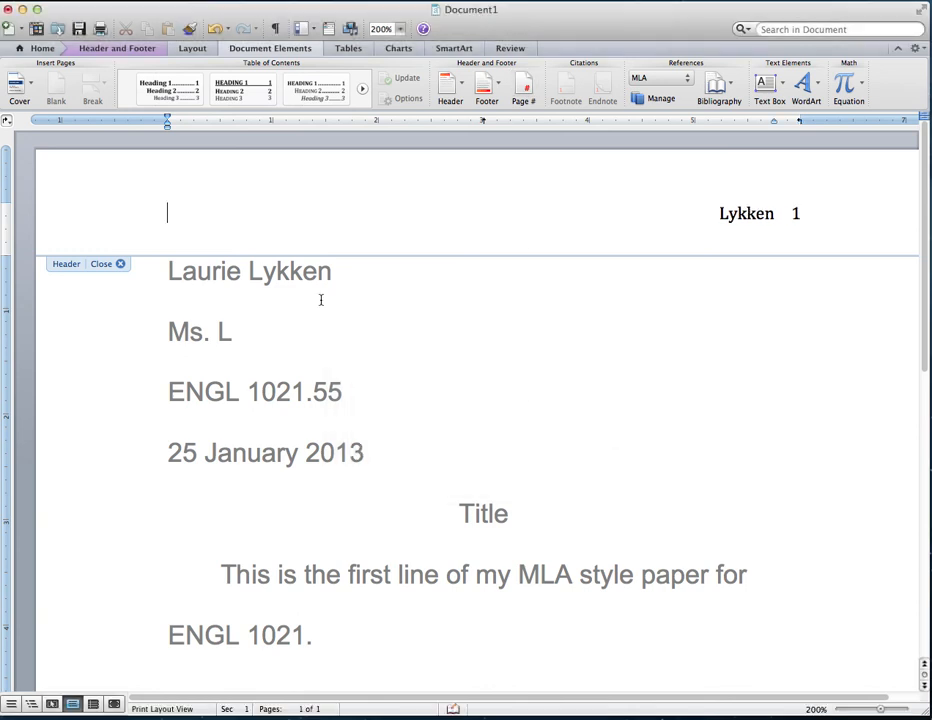
{"action": "left_click", "coordinate": [120, 264]}
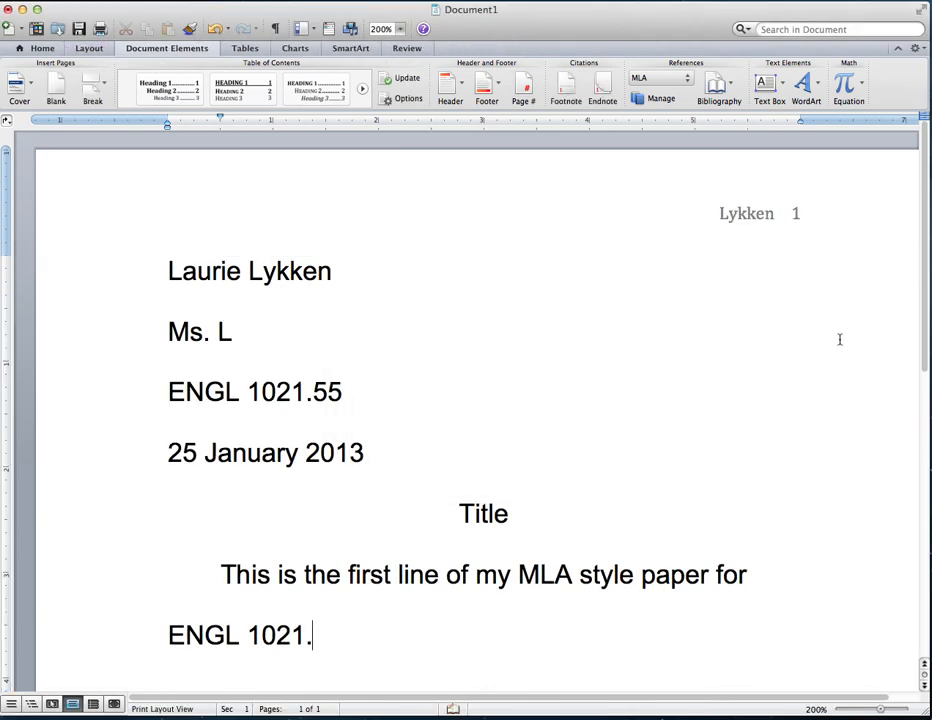
Insert a page break on a new line after the body paragraph.
{"action": "left_click_drag", "start_coordinate": [926, 327], "coordinate": [923, 340]}
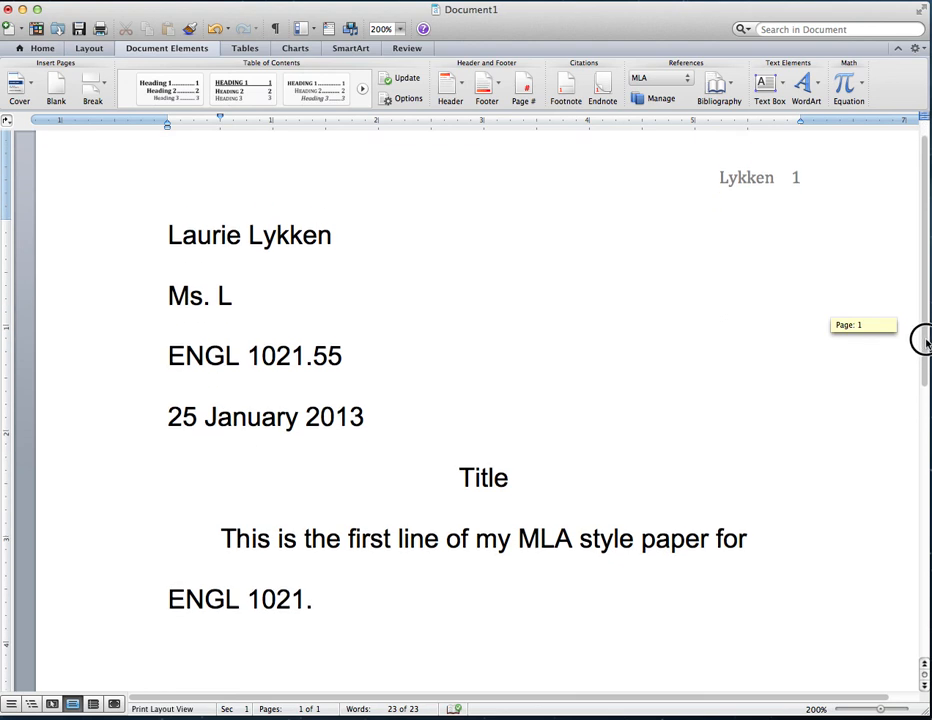
{"action": "left_click_drag", "start_coordinate": [924, 341], "coordinate": [924, 341]}
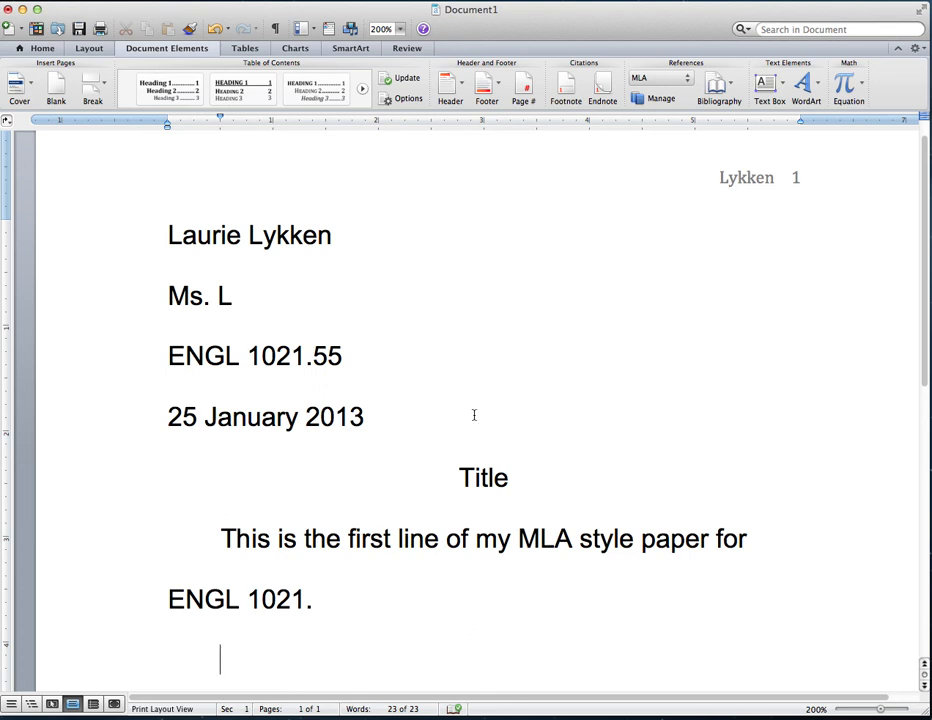
{"action": "left_click", "coordinate": [924, 298]}
{"action": "left_click", "coordinate": [106, 86]}
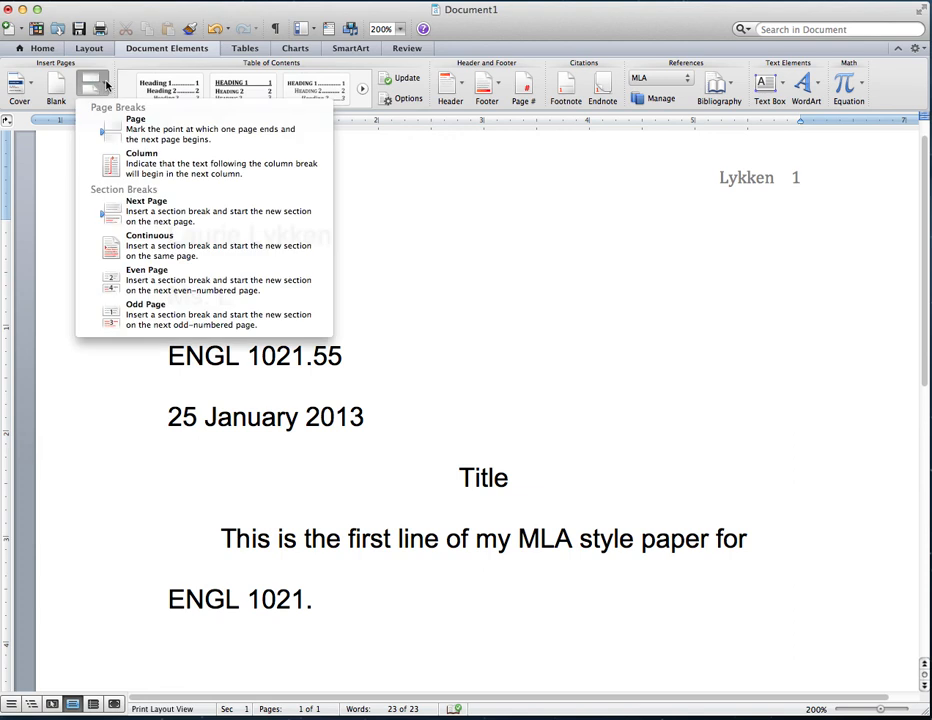
{"action": "left_click", "coordinate": [142, 130]}
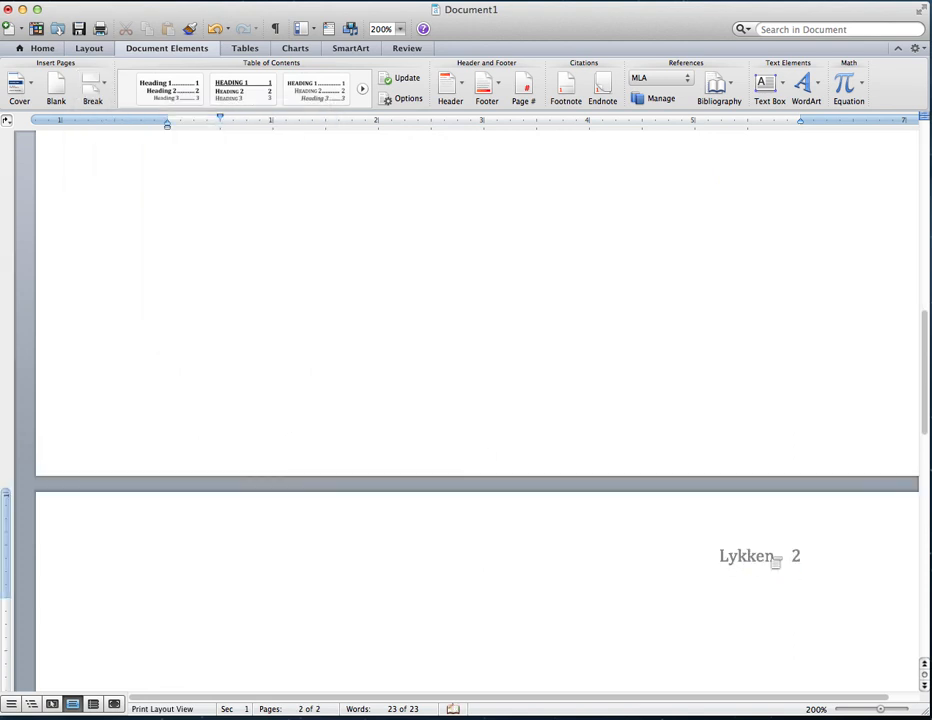